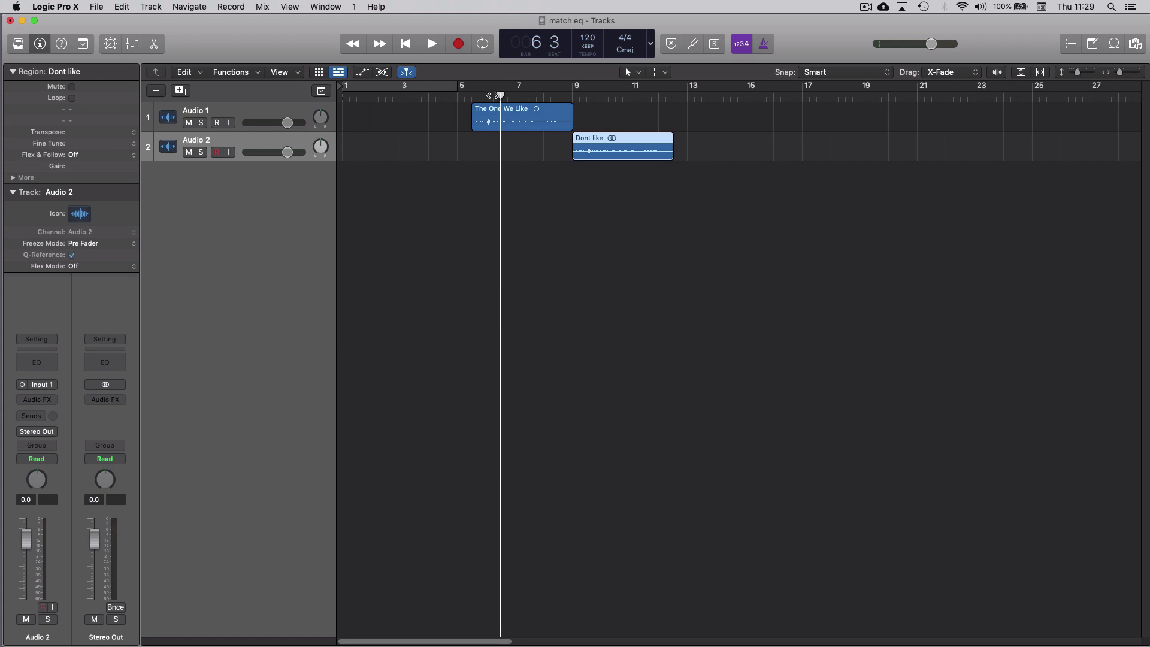
Play The One We Like clip from bar 6 beat 2 and stop it
click(494, 96)
click(493, 96)
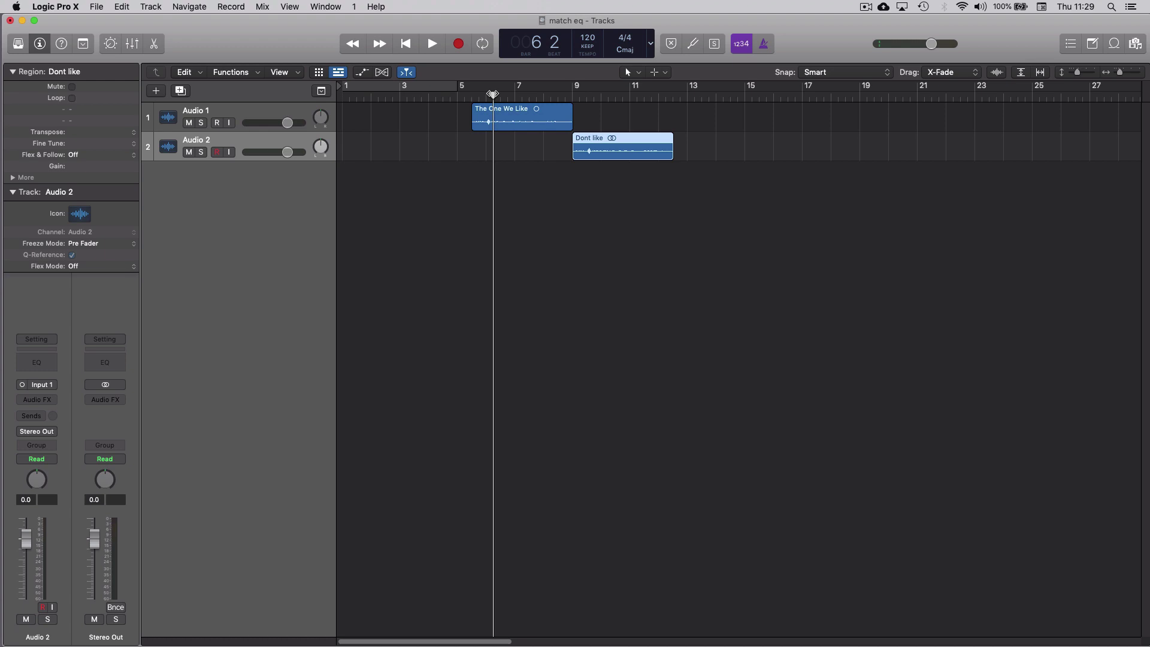
key(space)
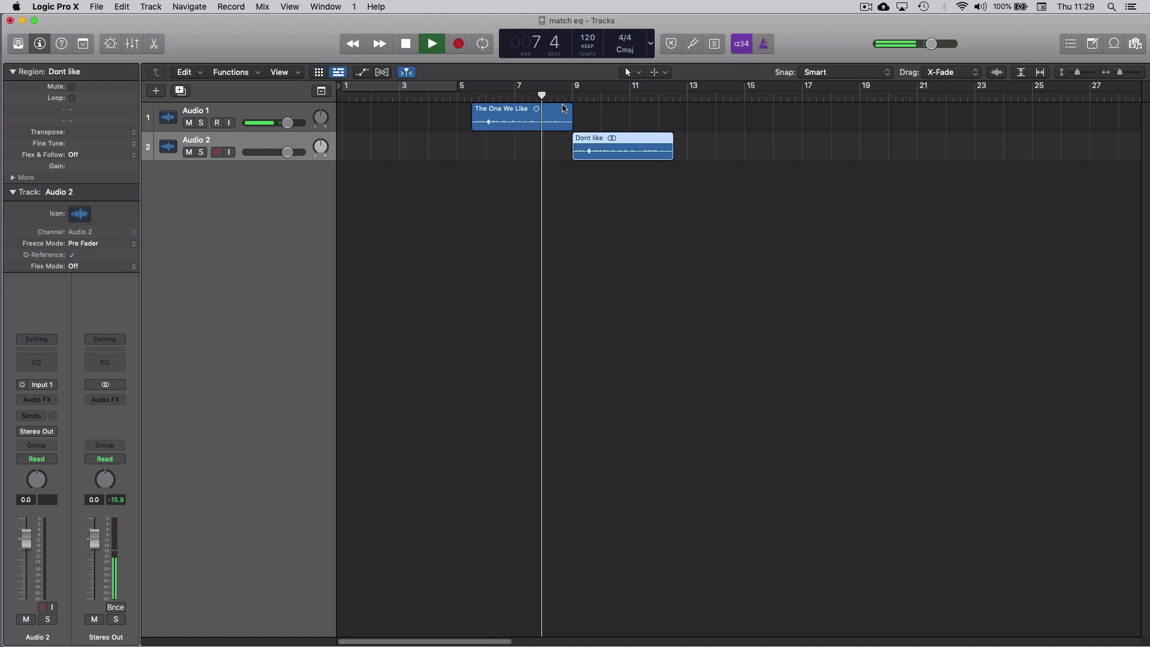
key(space)
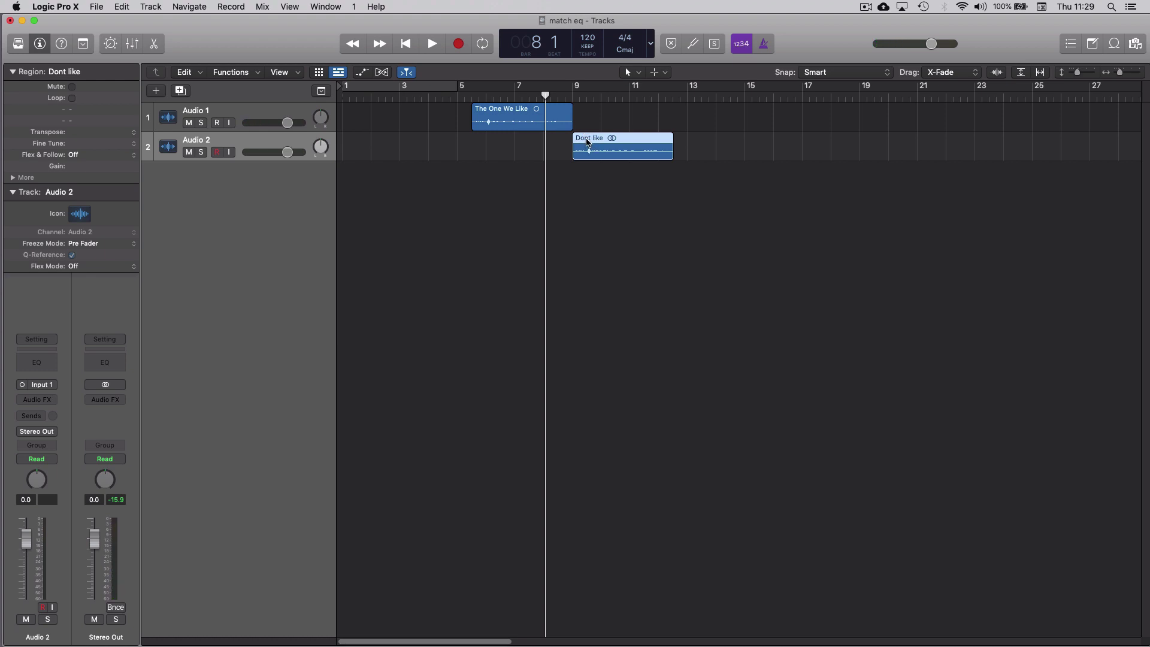
Play the Dont like clip, stop it, then select The One We Like region on Audio 1
click(596, 96)
key(space)
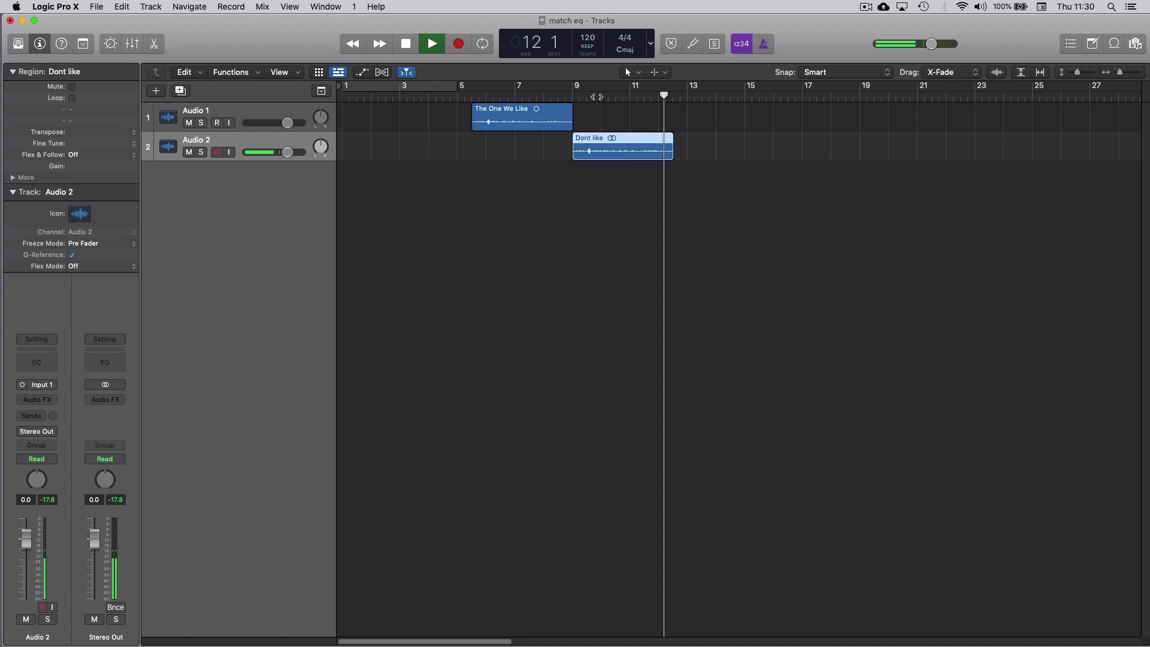
key(space)
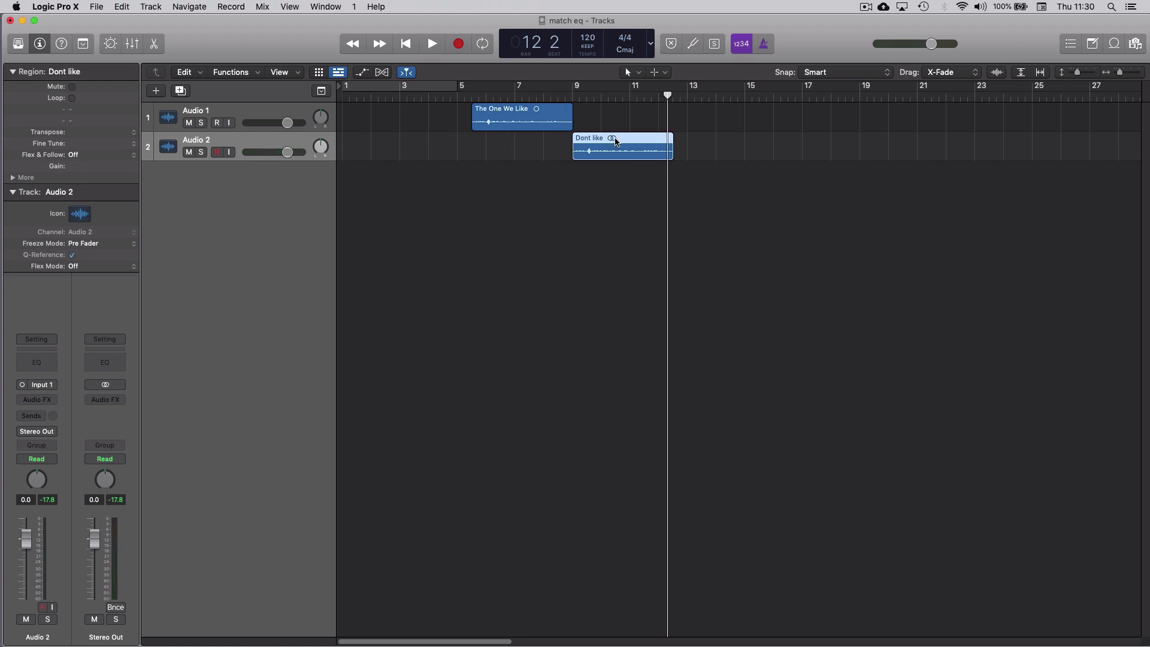
click(514, 114)
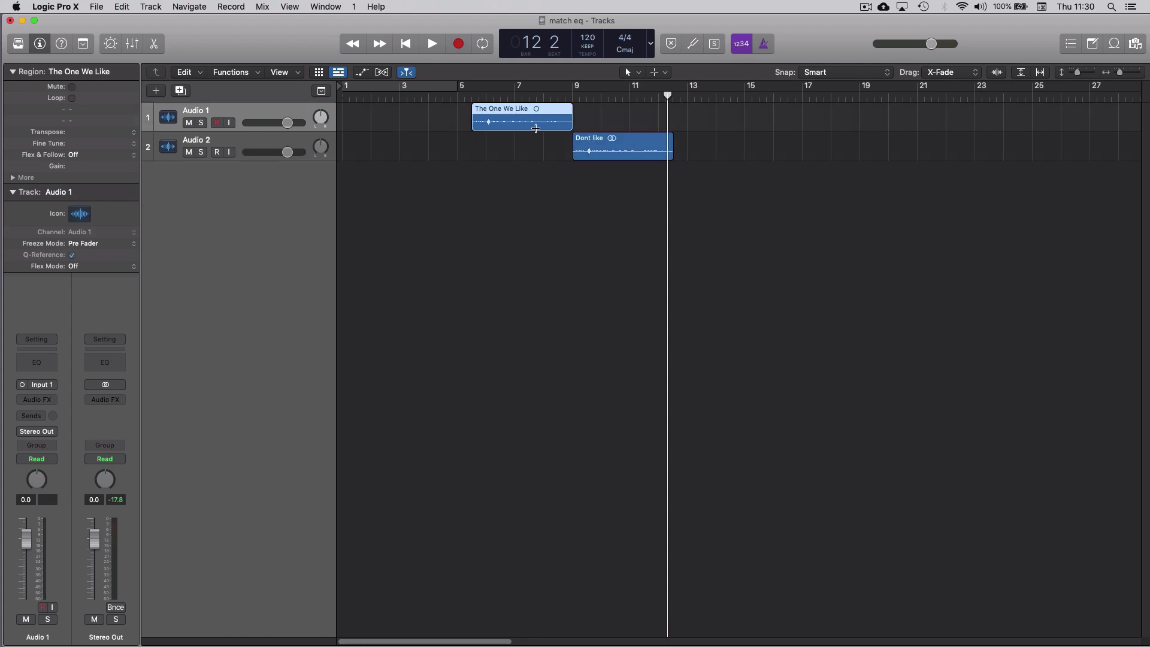
Select the Dont like region and insert EQ > Match EQ > Mono on Audio 2's Audio FX slot
click(592, 142)
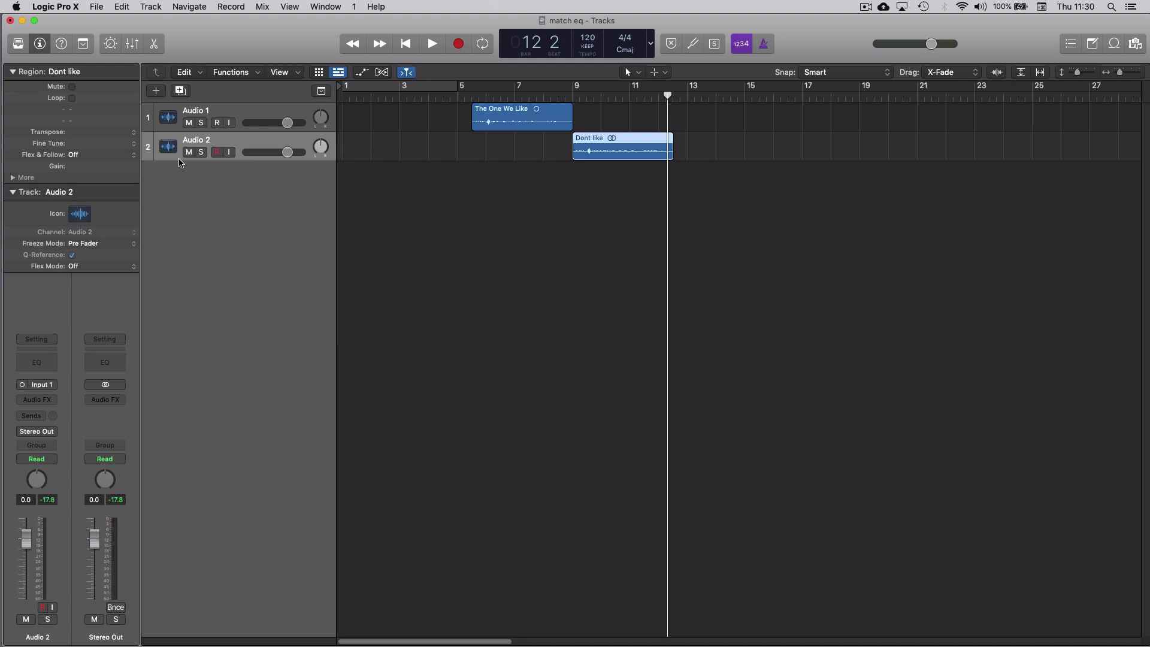
click(39, 402)
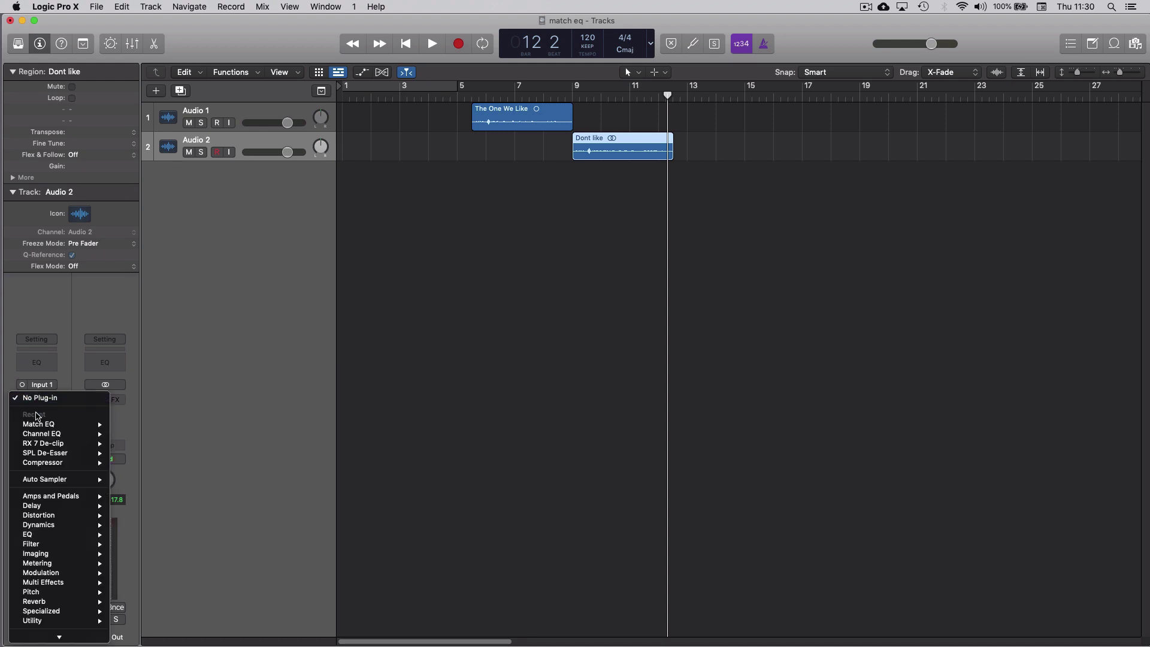
mouse_move(45, 537)
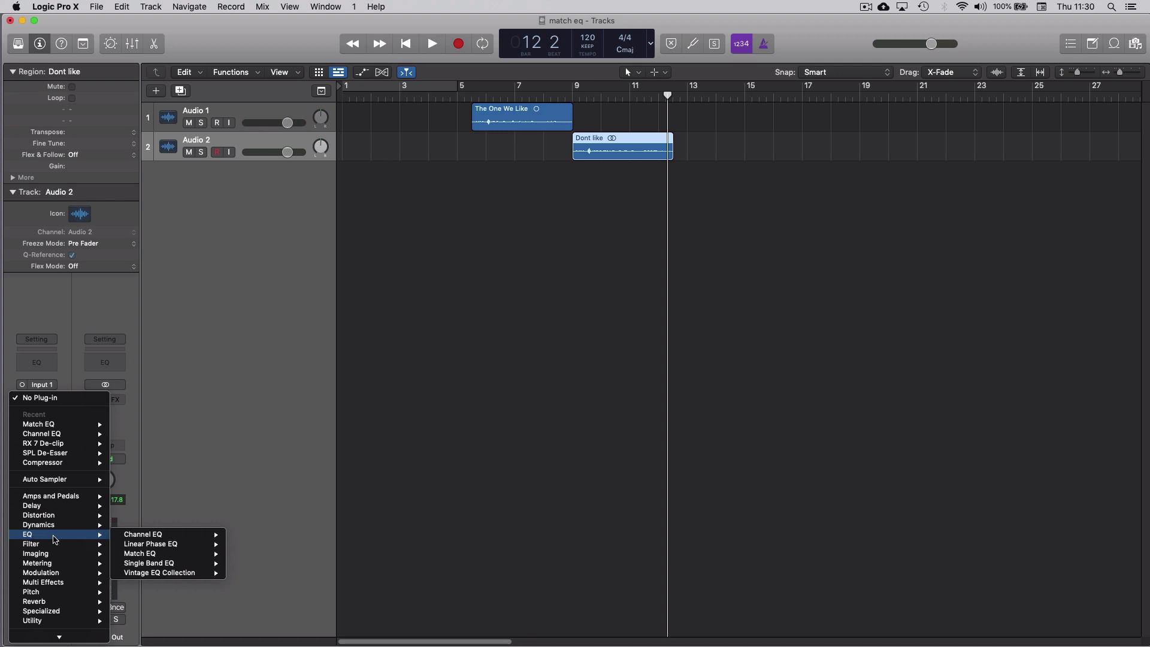
mouse_move(150, 554)
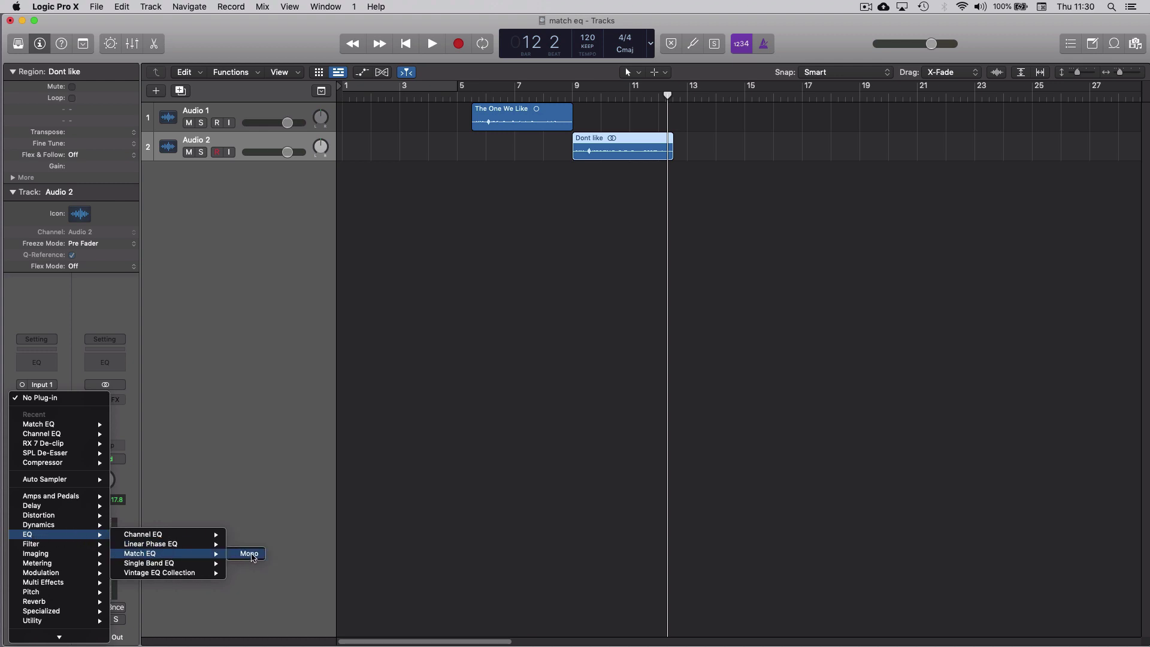
click(253, 557)
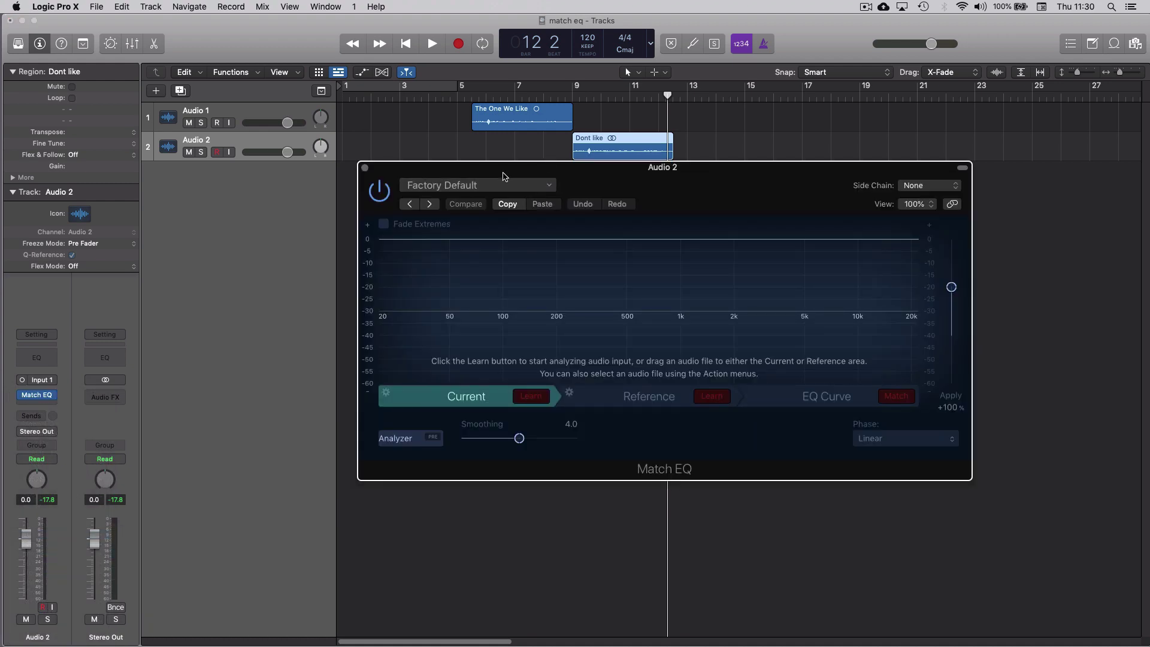
Move the Match EQ window down-left and cycle through the Reference, EQ Curve and Current views
drag(473, 217, 387, 244)
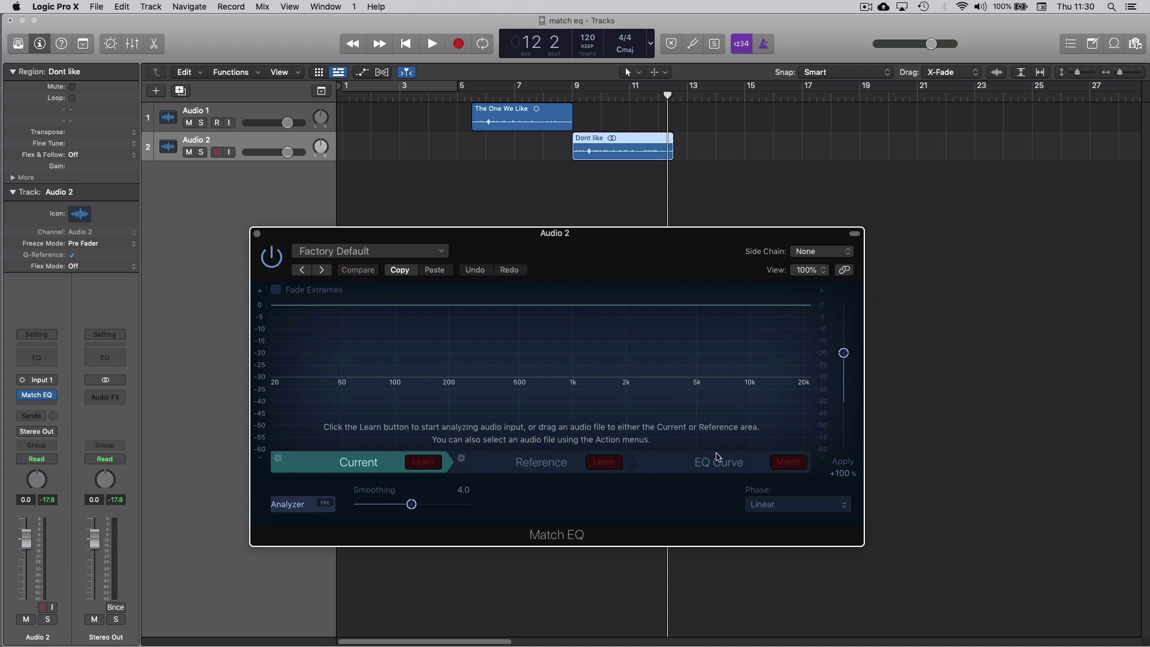
click(542, 466)
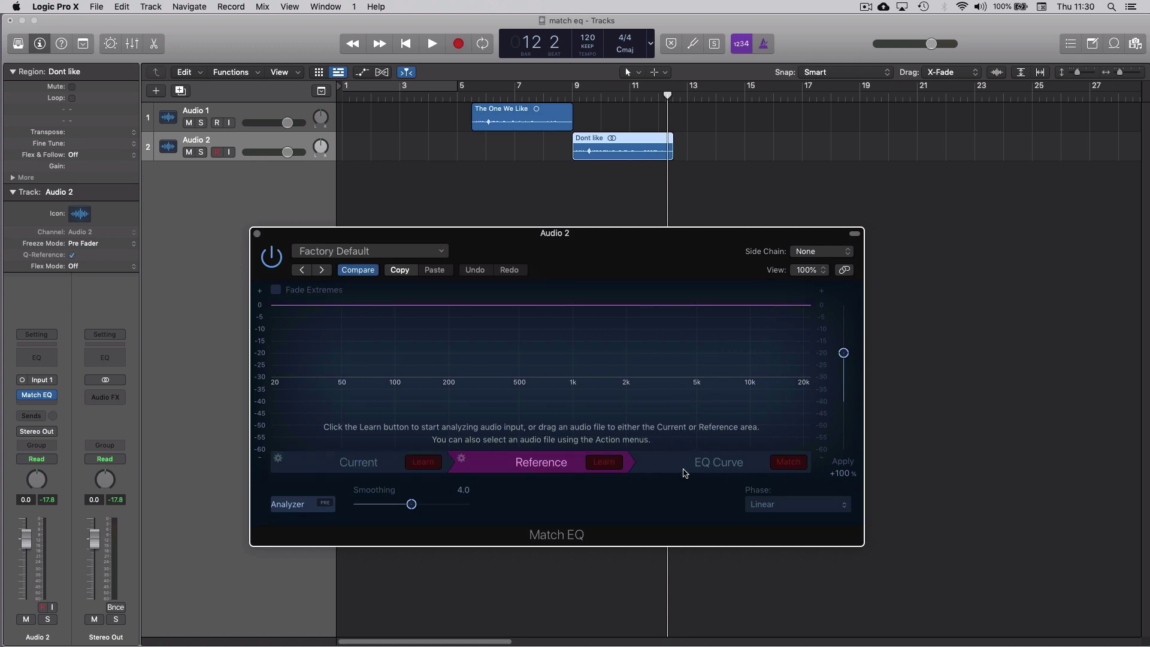
click(707, 466)
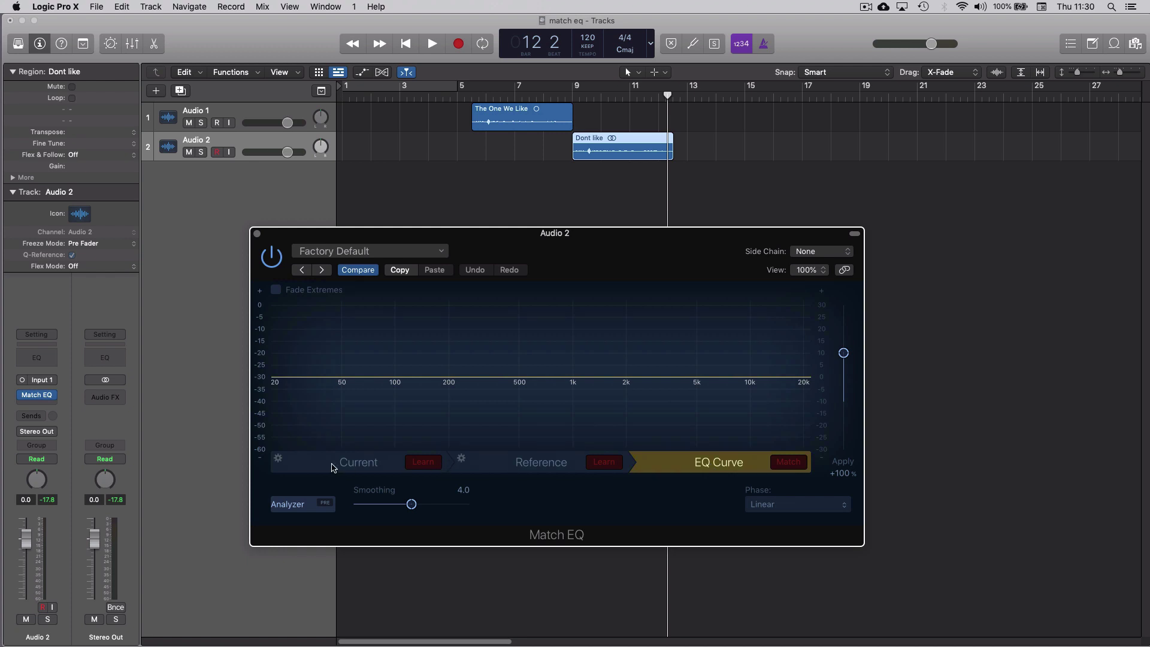
click(356, 466)
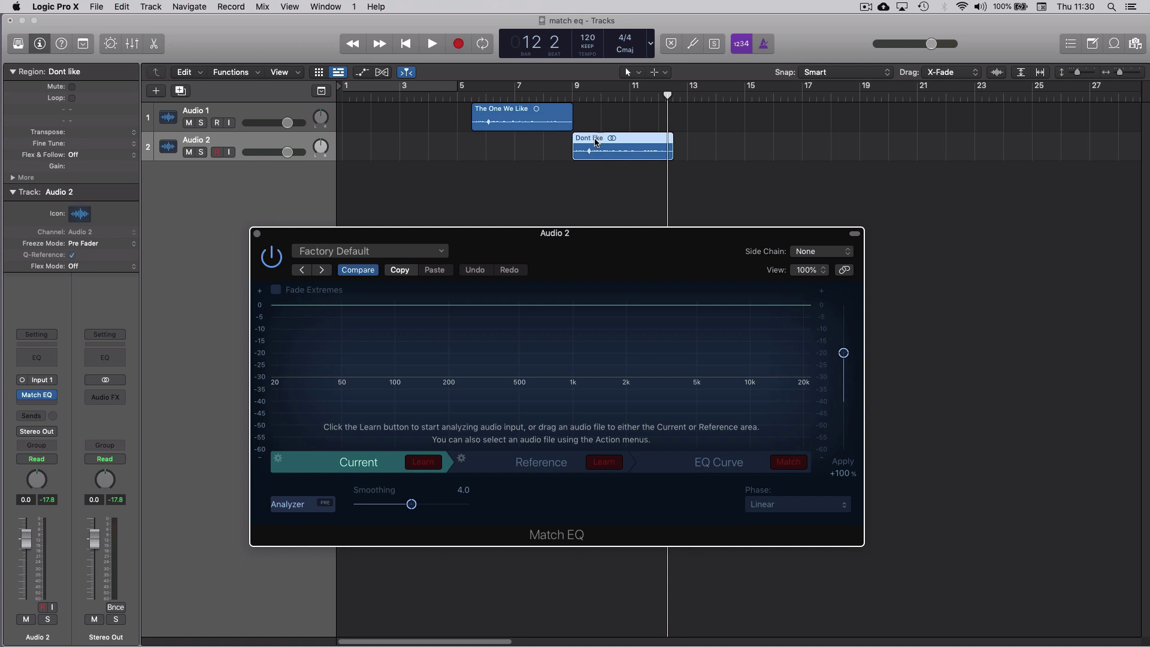
Play the reference clip into the Match EQ analyzer and view the EQ Curve
click(596, 143)
click(601, 93)
key(space)
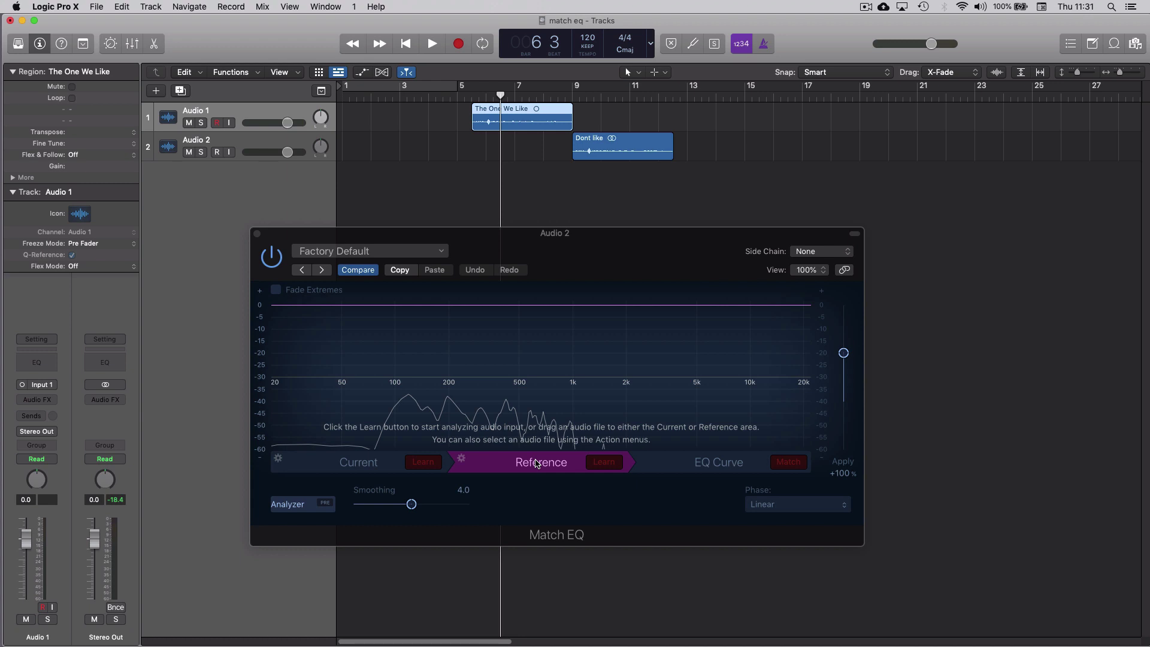
click(705, 463)
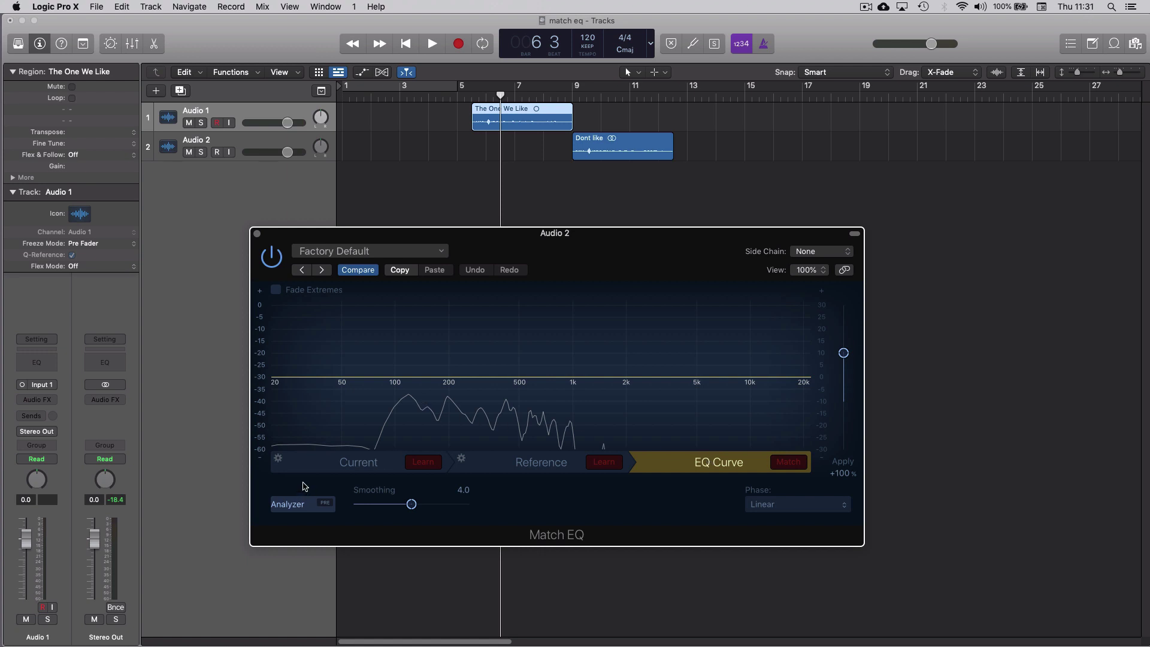
Learn the Dont like clip into Match EQ's Current section by playing it from bar 9
click(353, 466)
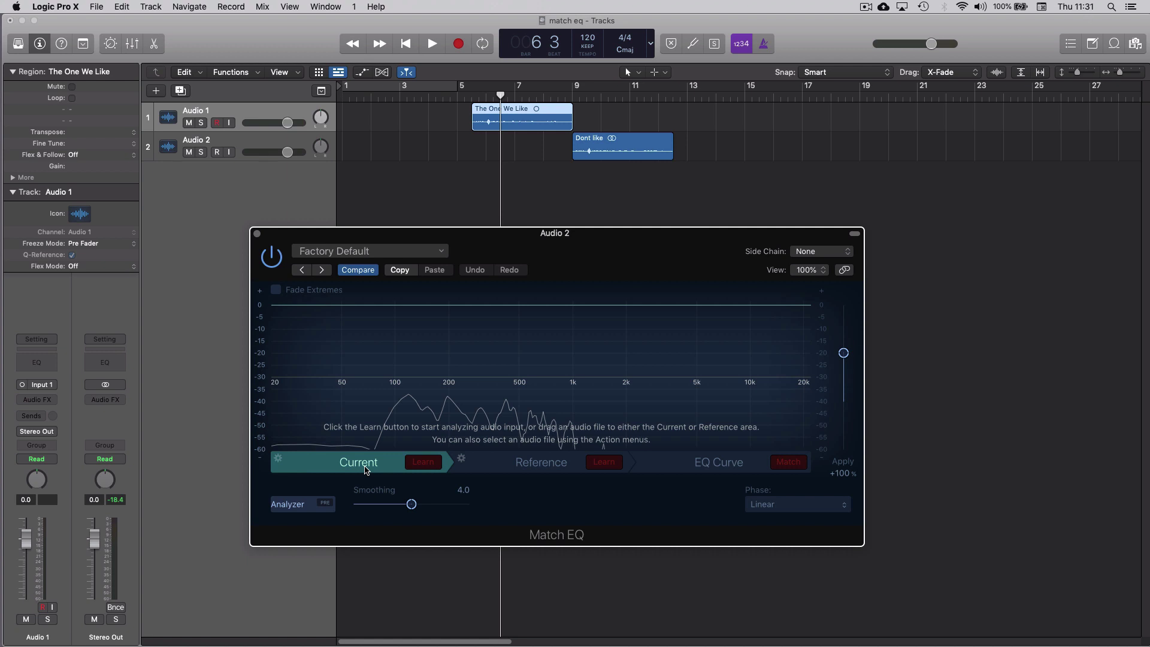
click(610, 145)
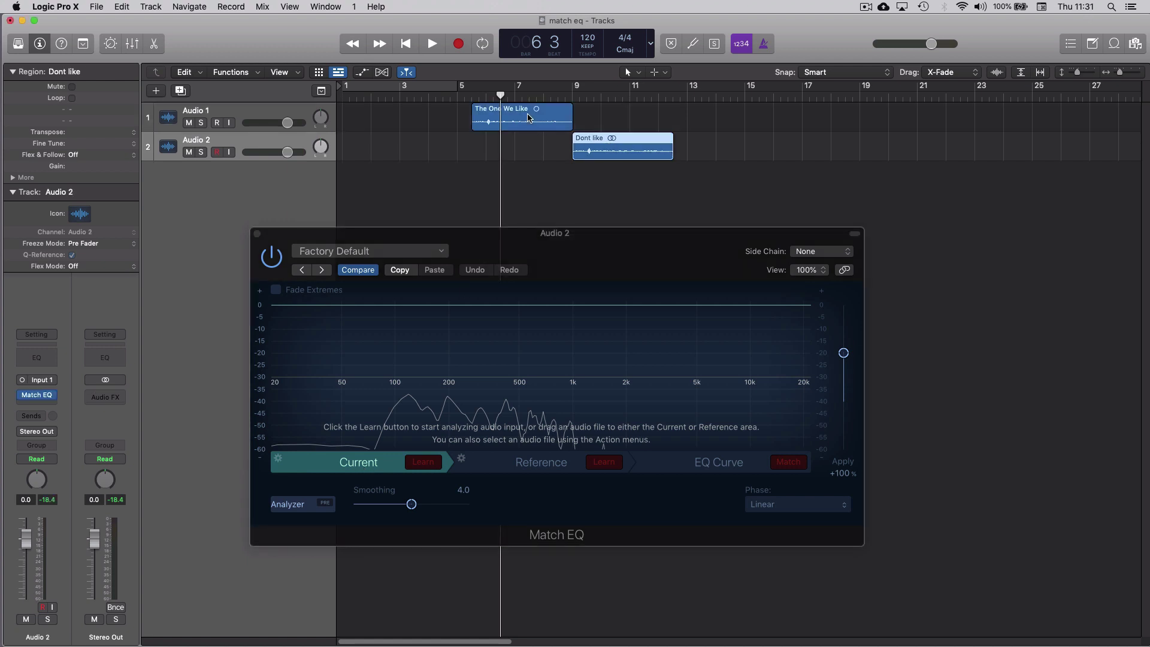
click(352, 463)
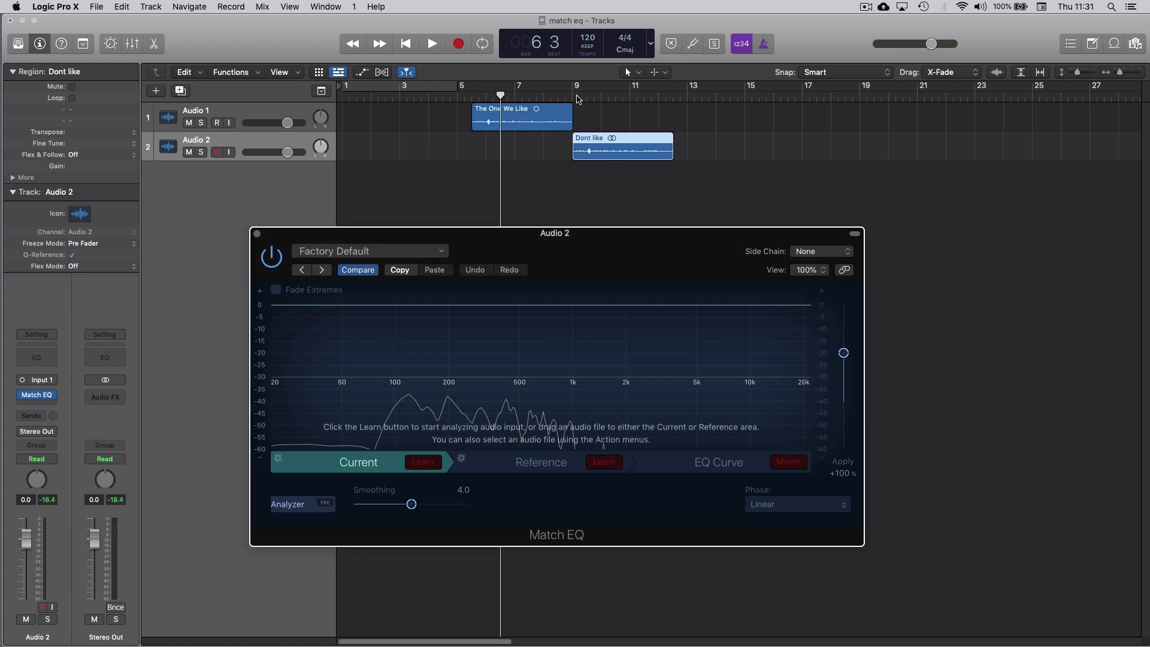
click(573, 96)
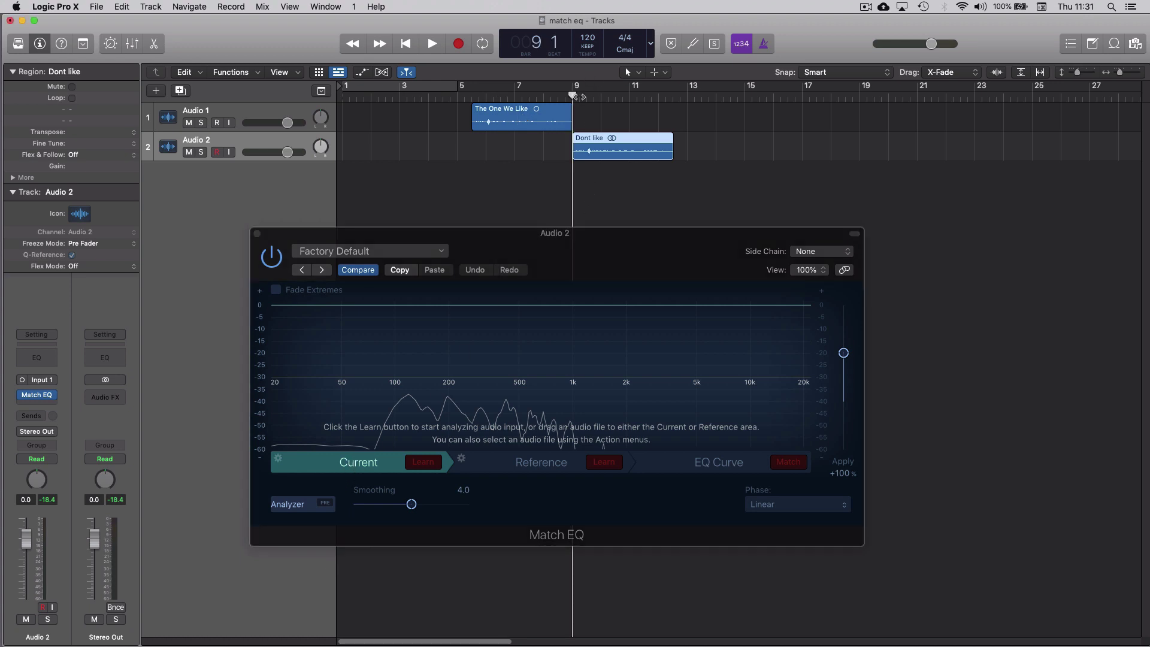
click(428, 467)
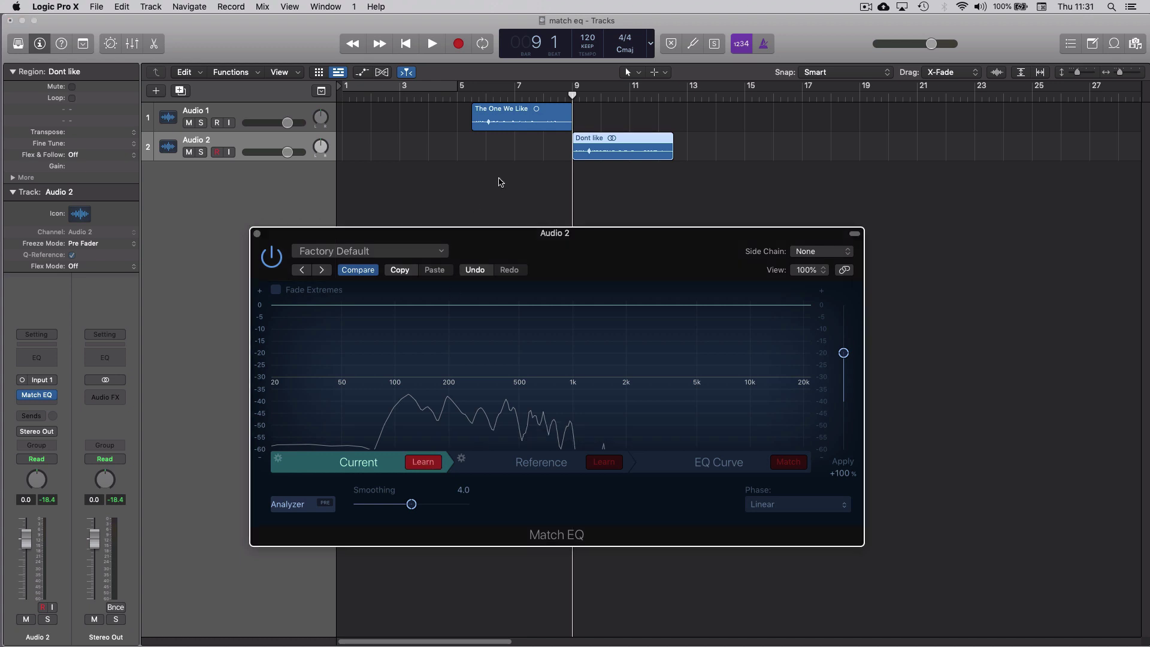
key(space)
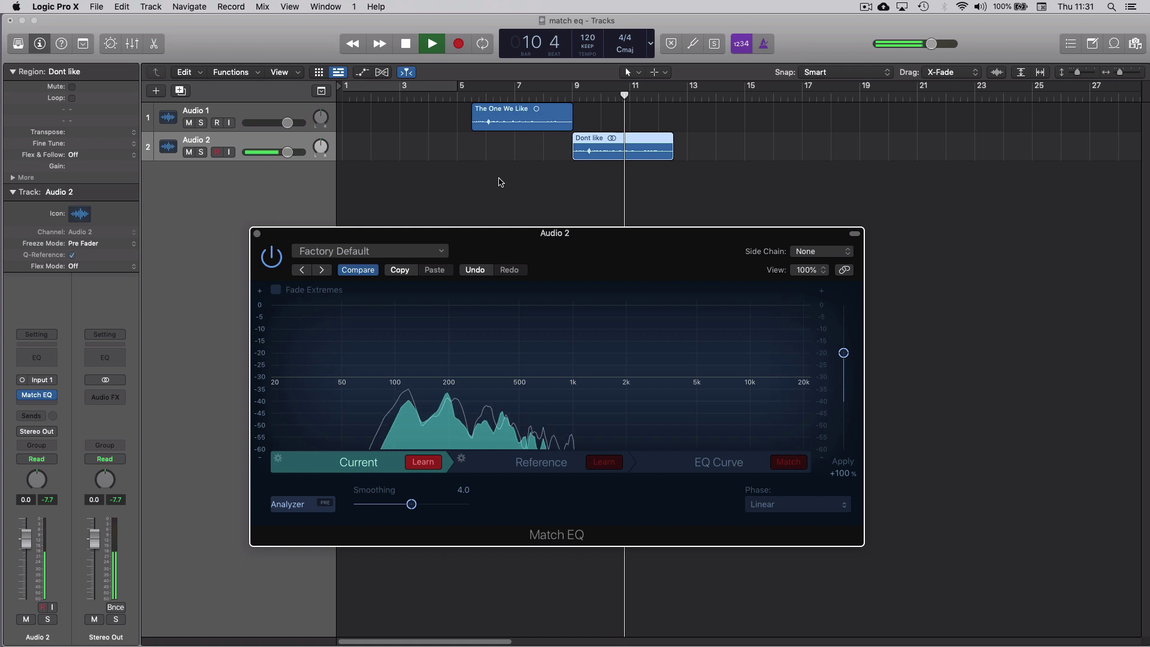
key(space)
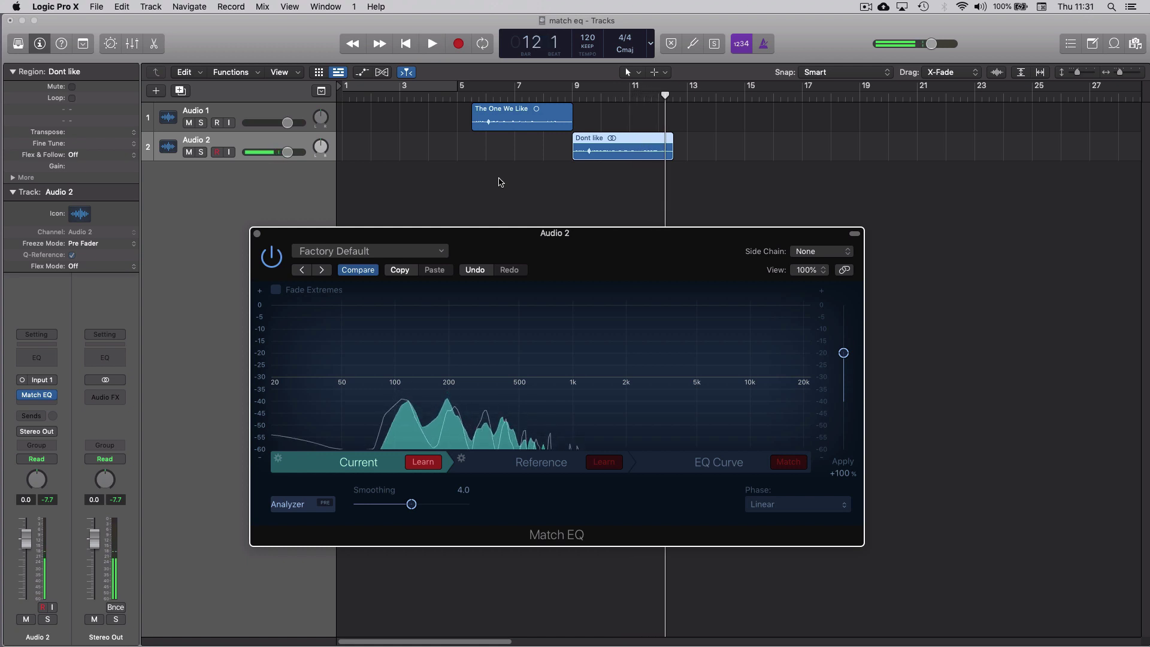
Turn off Current Learn and choose Clear Current Material Spectrum from the gear menu
click(278, 460)
click(363, 446)
click(419, 462)
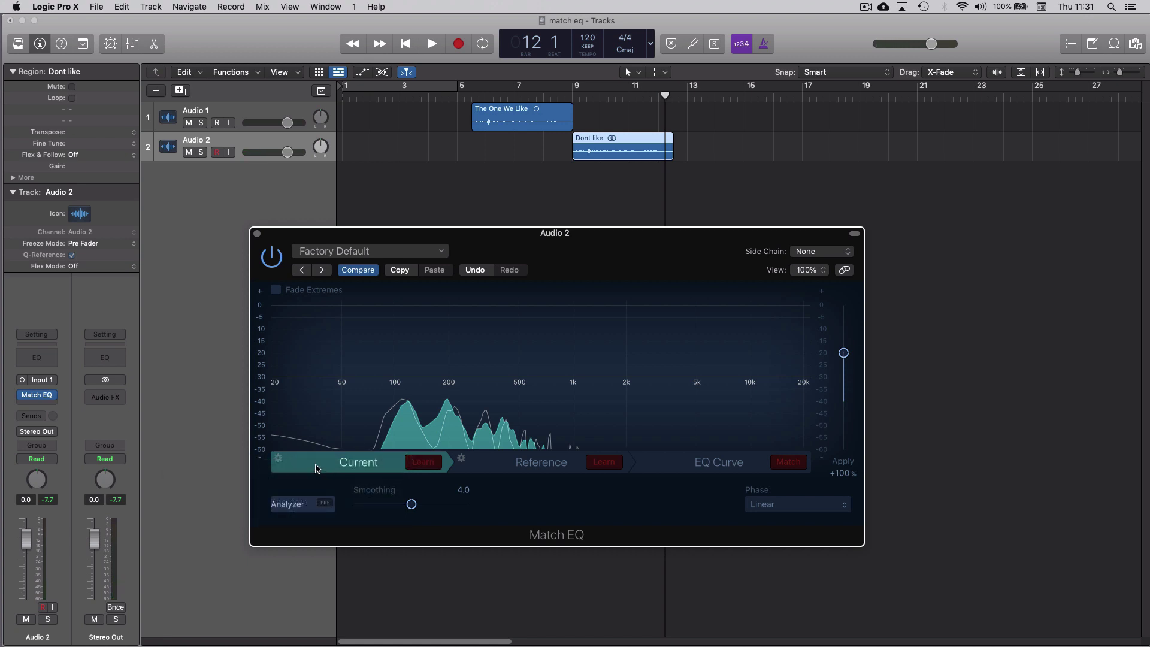
click(279, 460)
Drag the Dont like region onto Match EQ's Current area, then show the empty Reference section
click(282, 465)
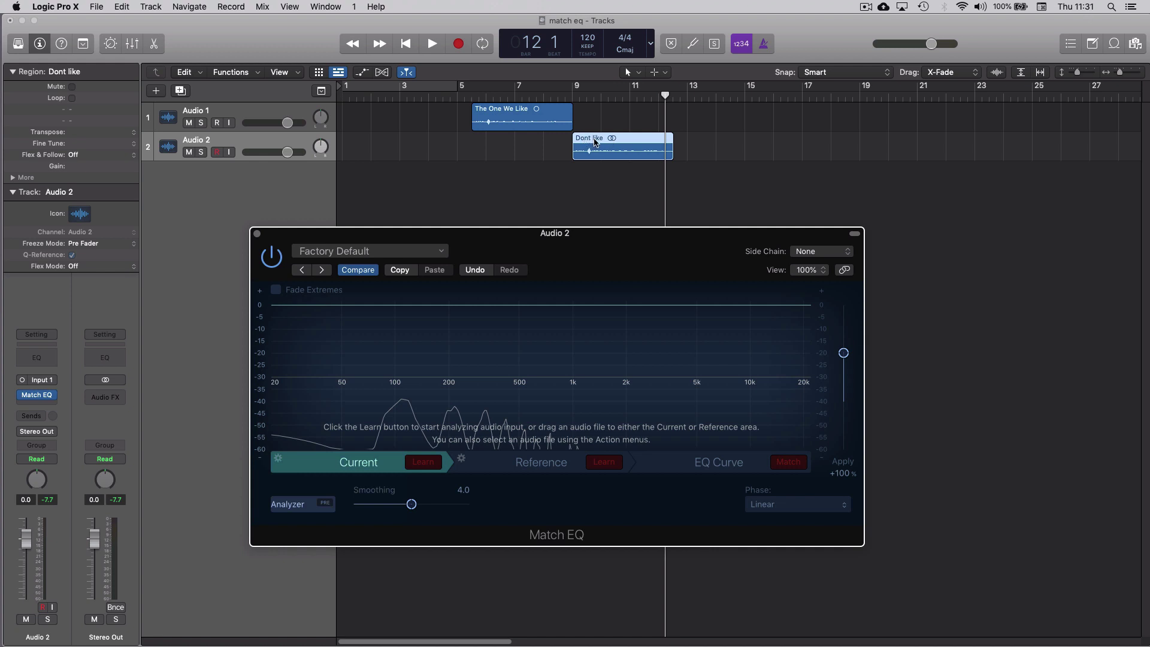
drag(596, 142, 352, 466)
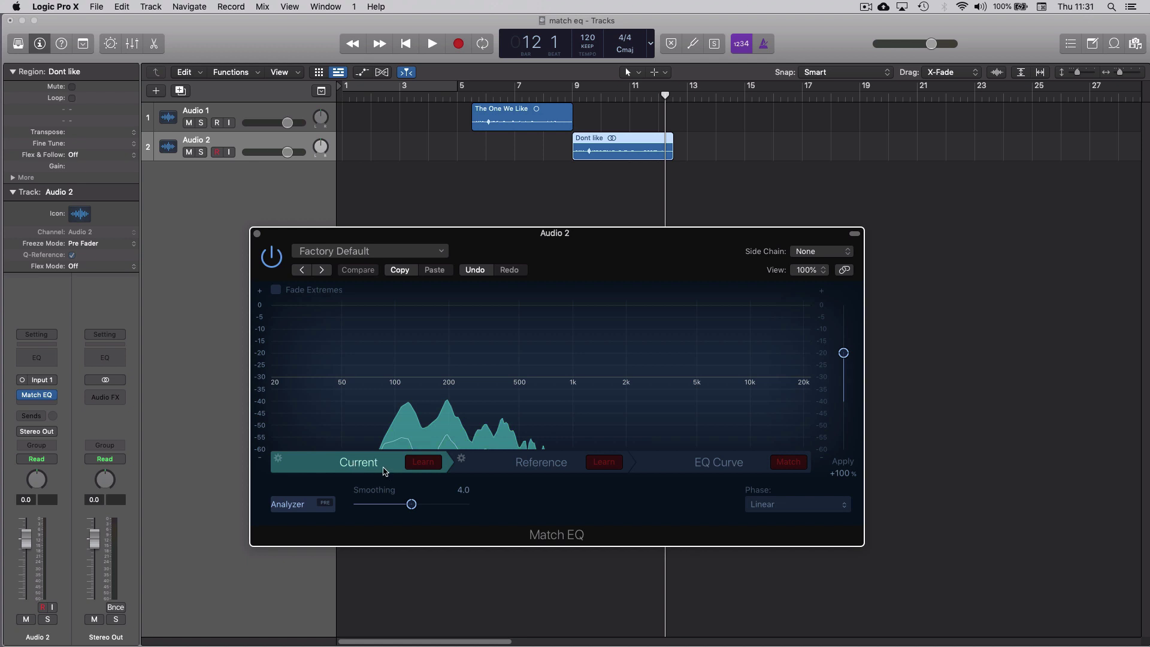
click(548, 464)
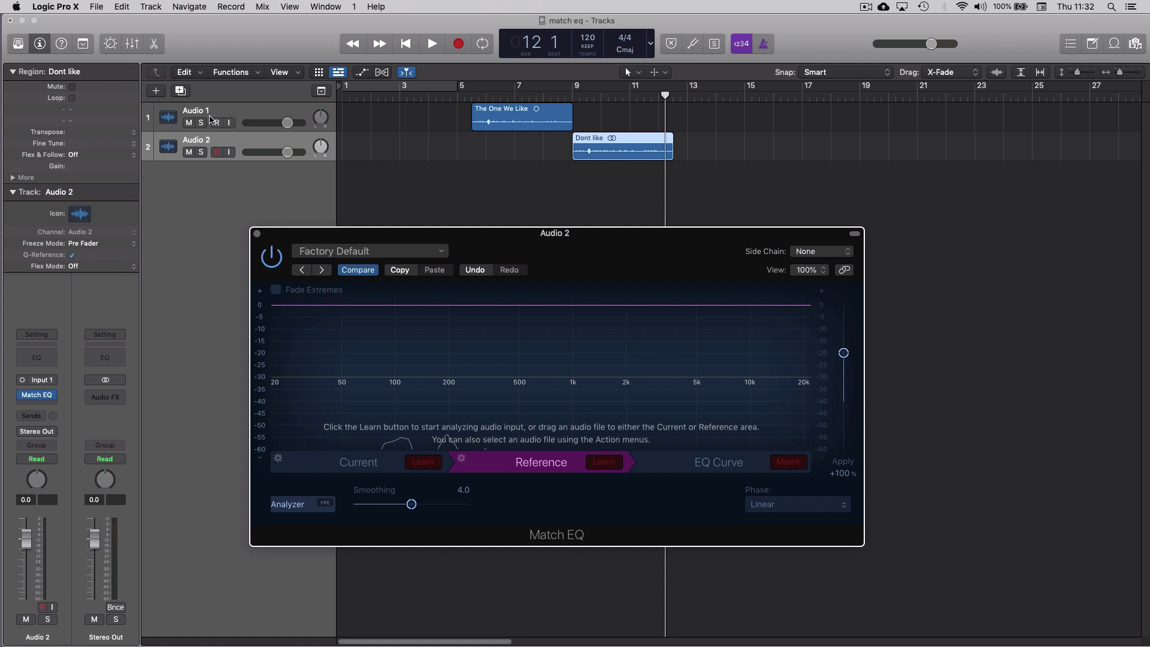
Leave Side Chain at None, drag The One We Like onto Reference, and compare both spectra
click(828, 253)
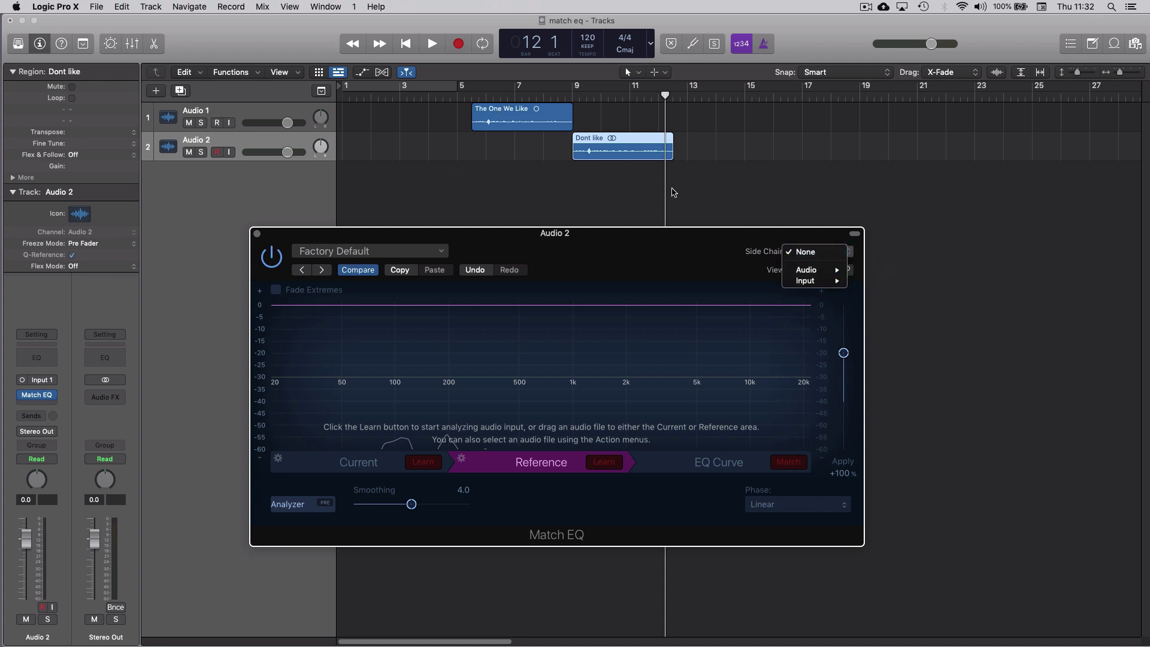
click(574, 165)
click(487, 96)
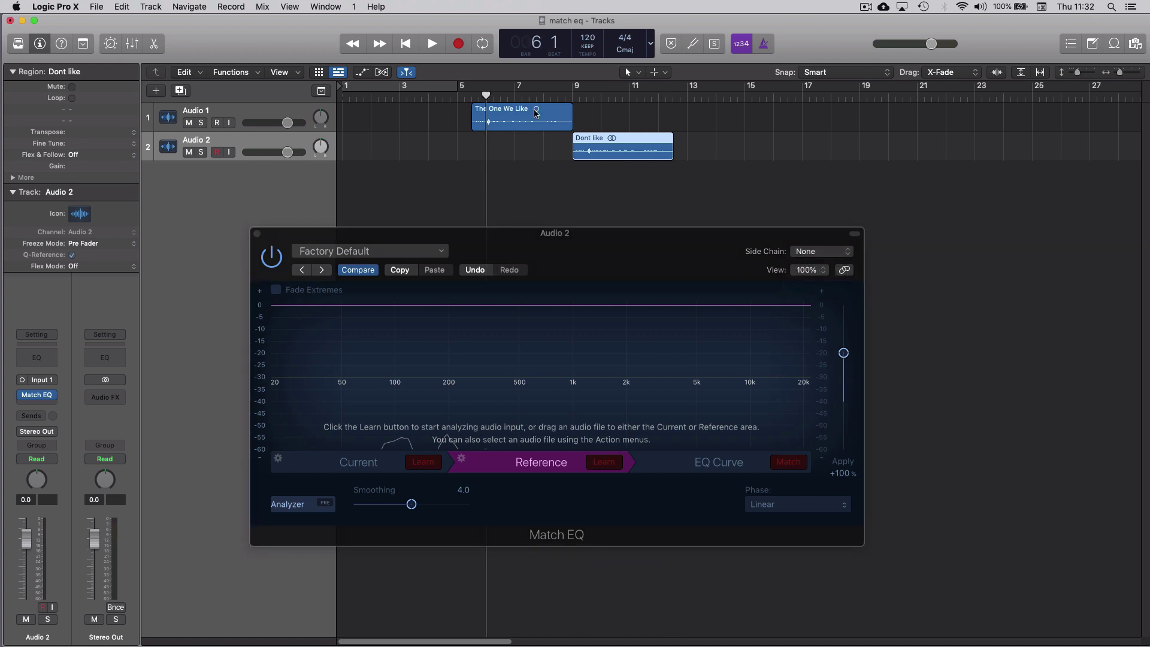
click(512, 114)
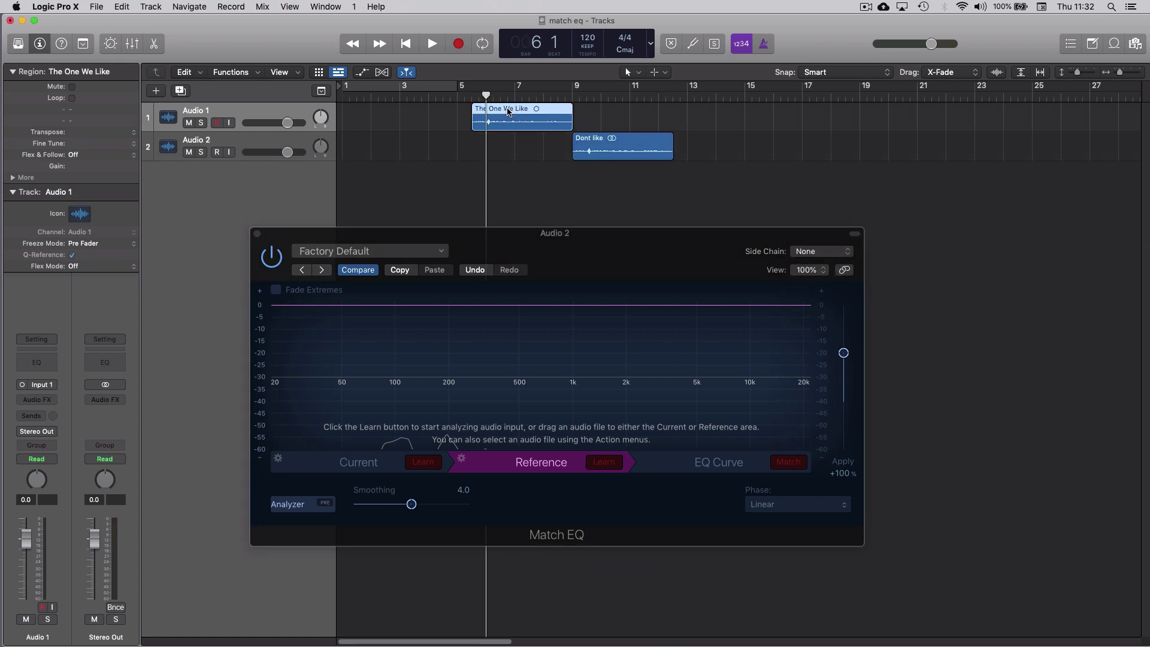
drag(508, 112, 535, 463)
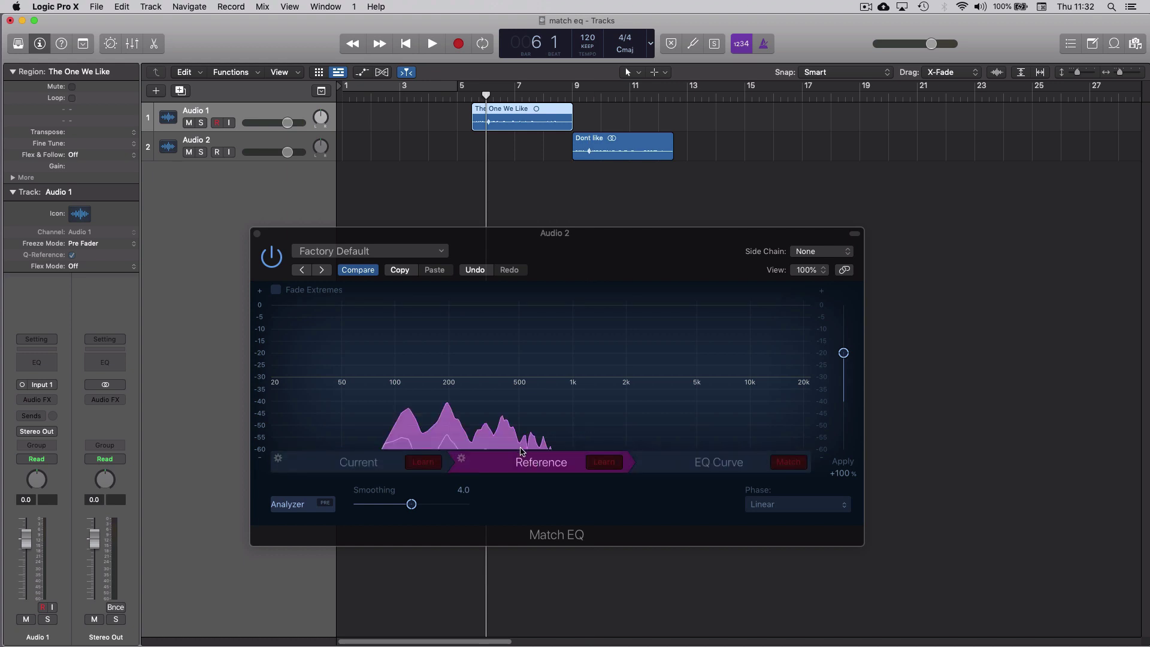
click(356, 465)
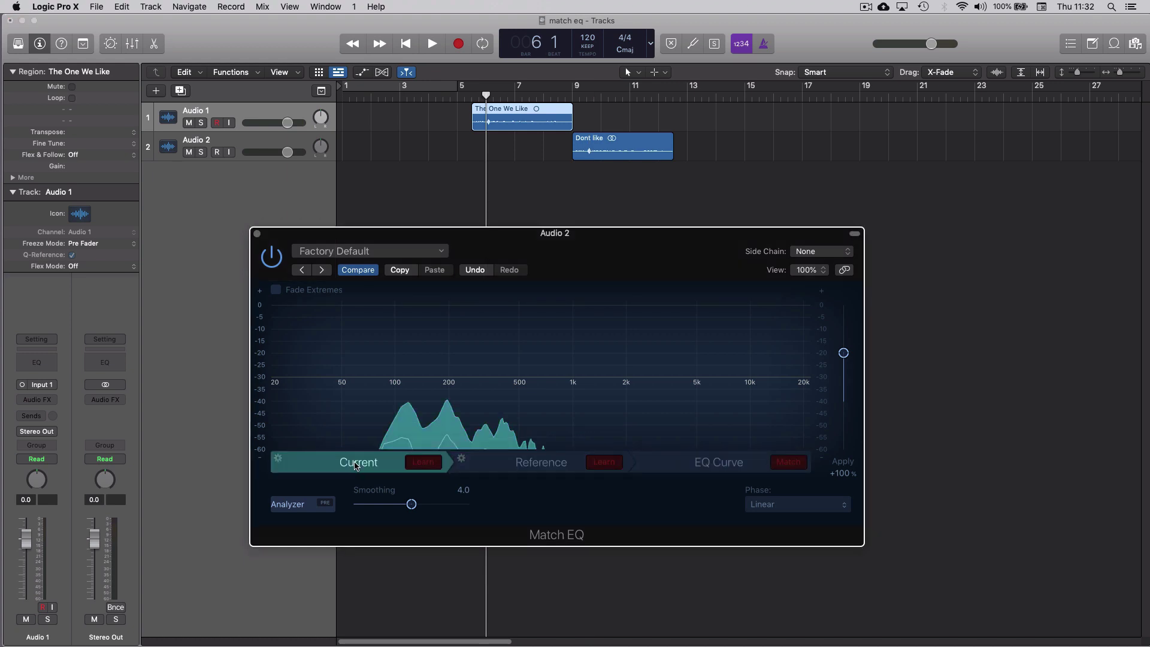
click(529, 466)
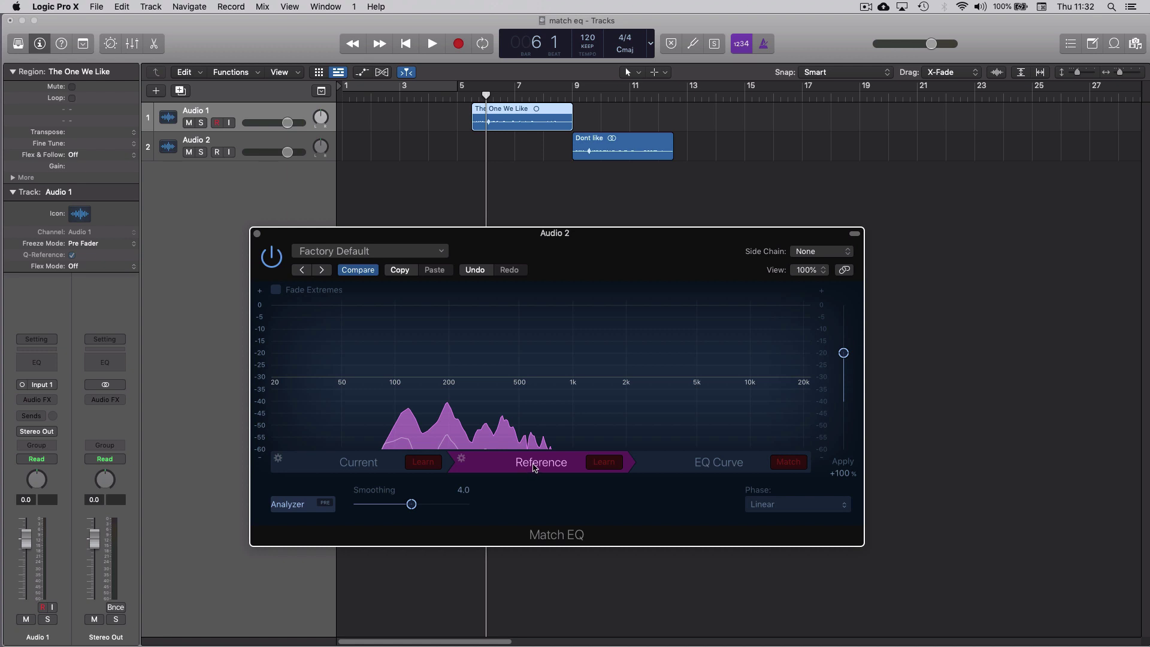
In the EQ Curve section, use Match to compute a curve matching Current to Reference
click(705, 467)
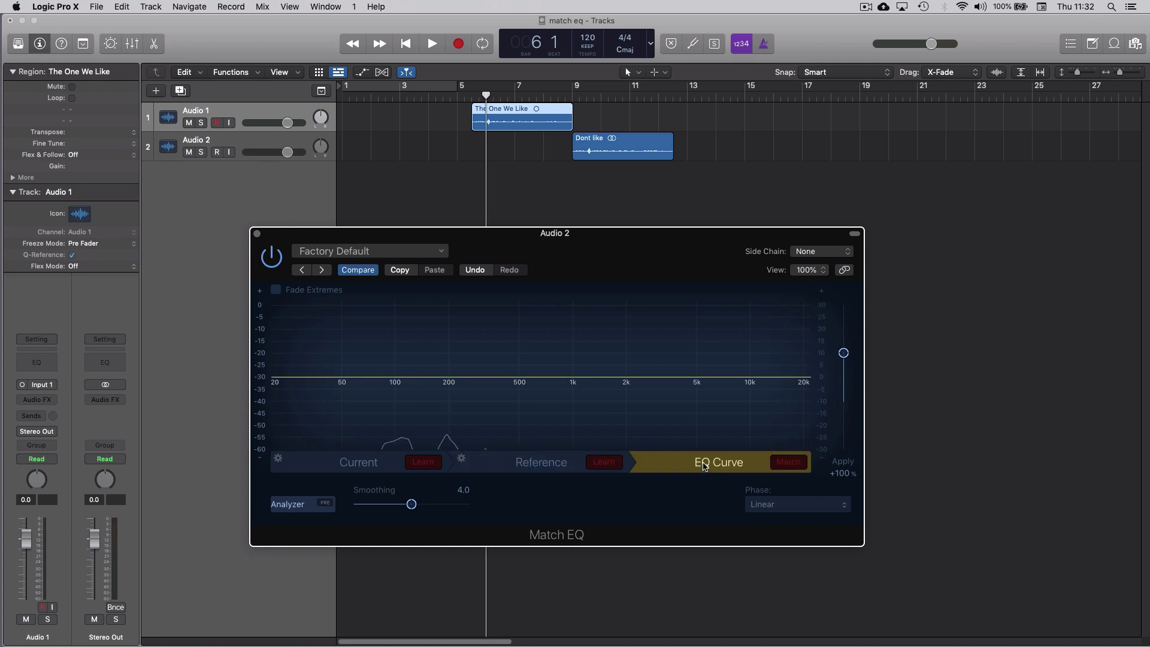
click(790, 465)
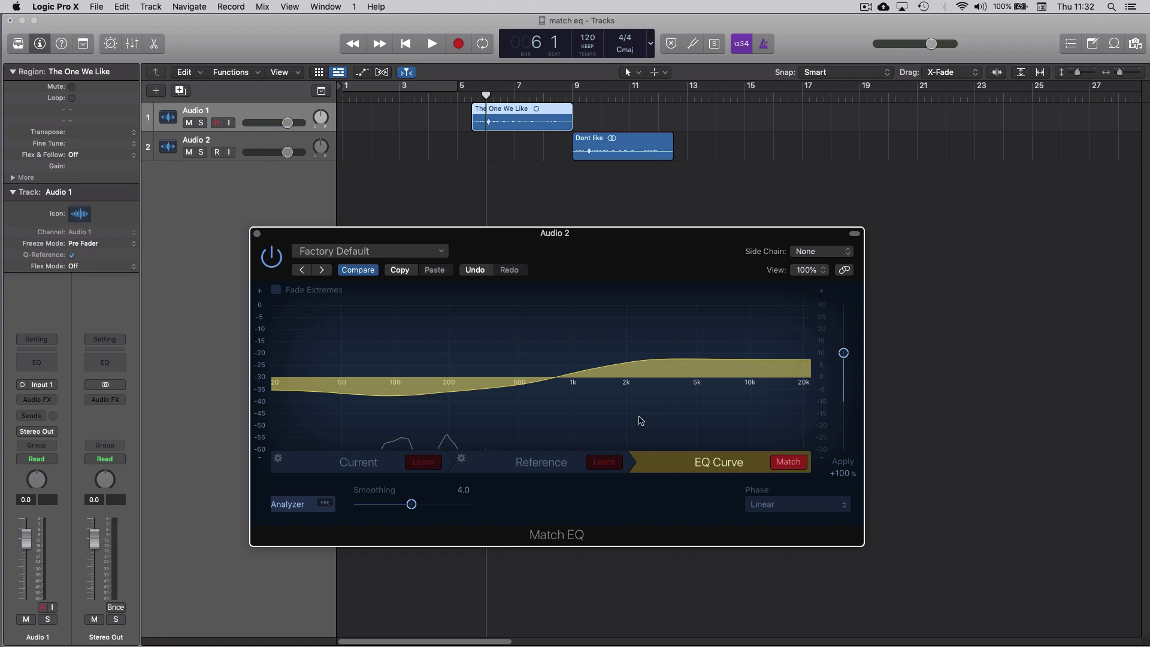
click(524, 96)
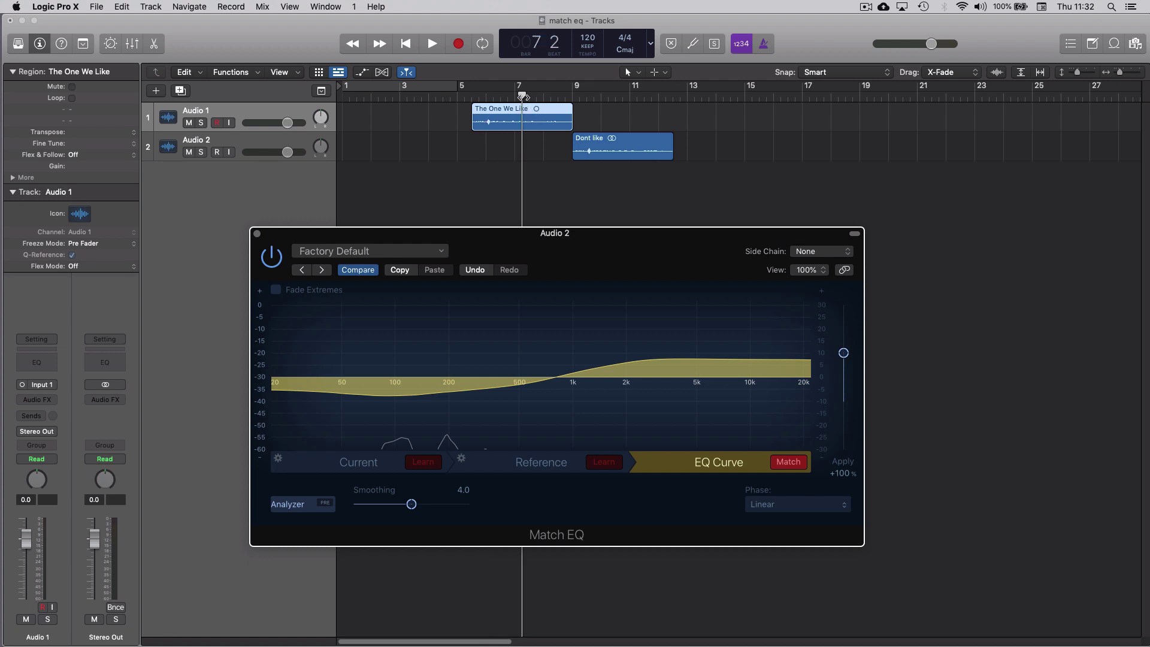
key(space)
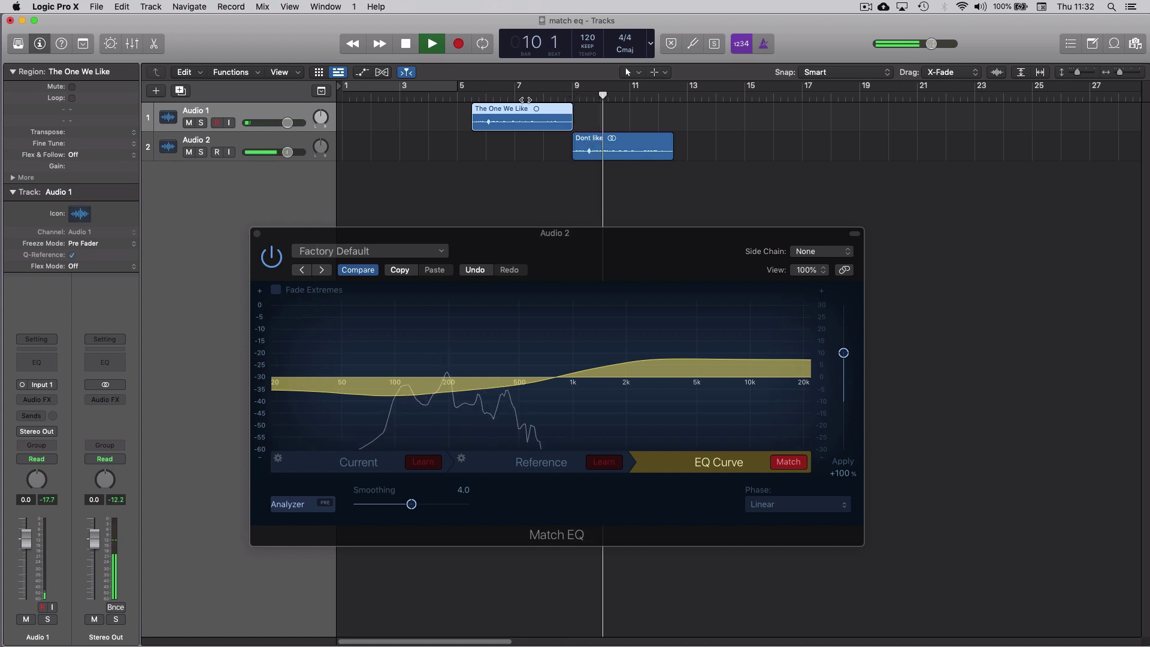
key(space)
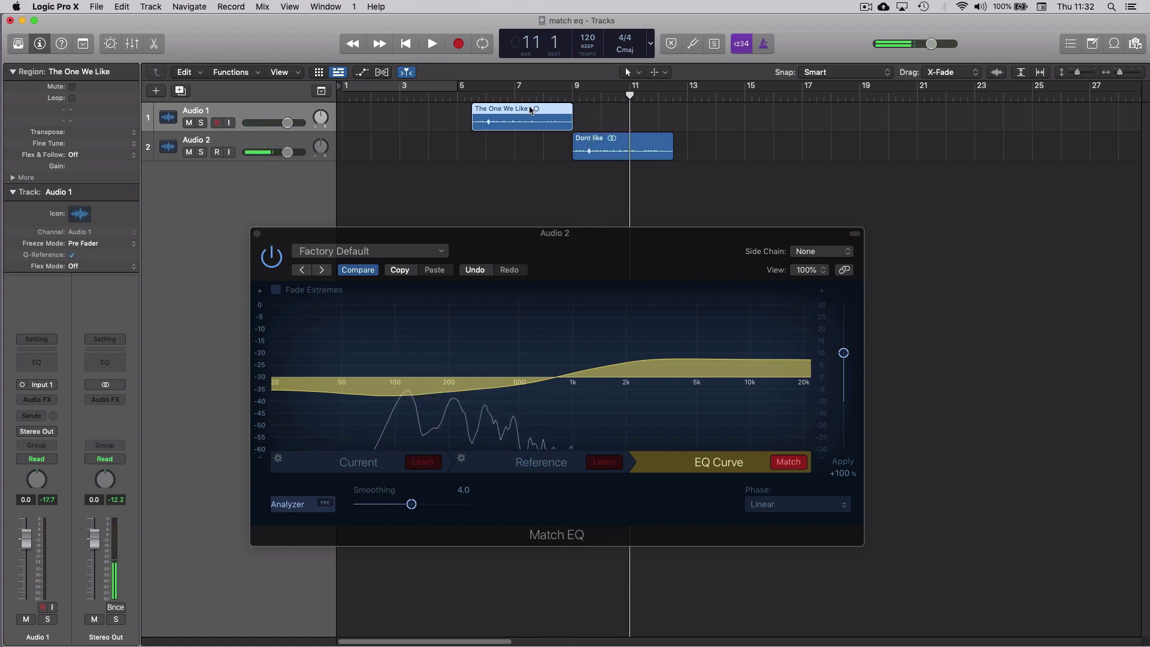
click(270, 254)
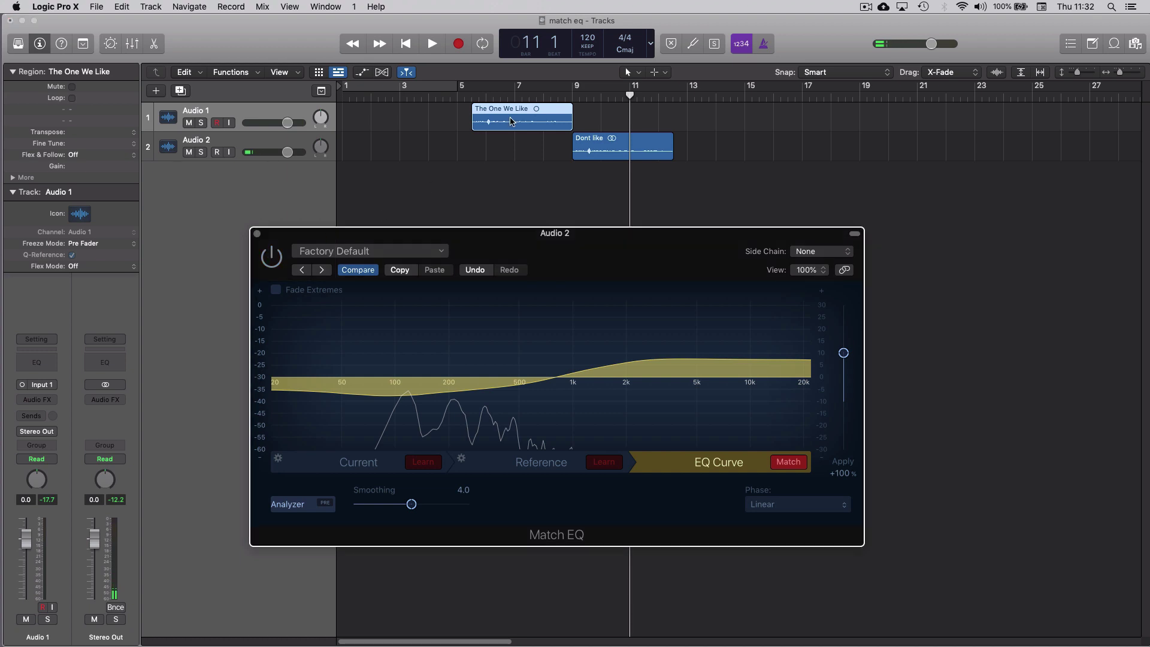
double_click(548, 99)
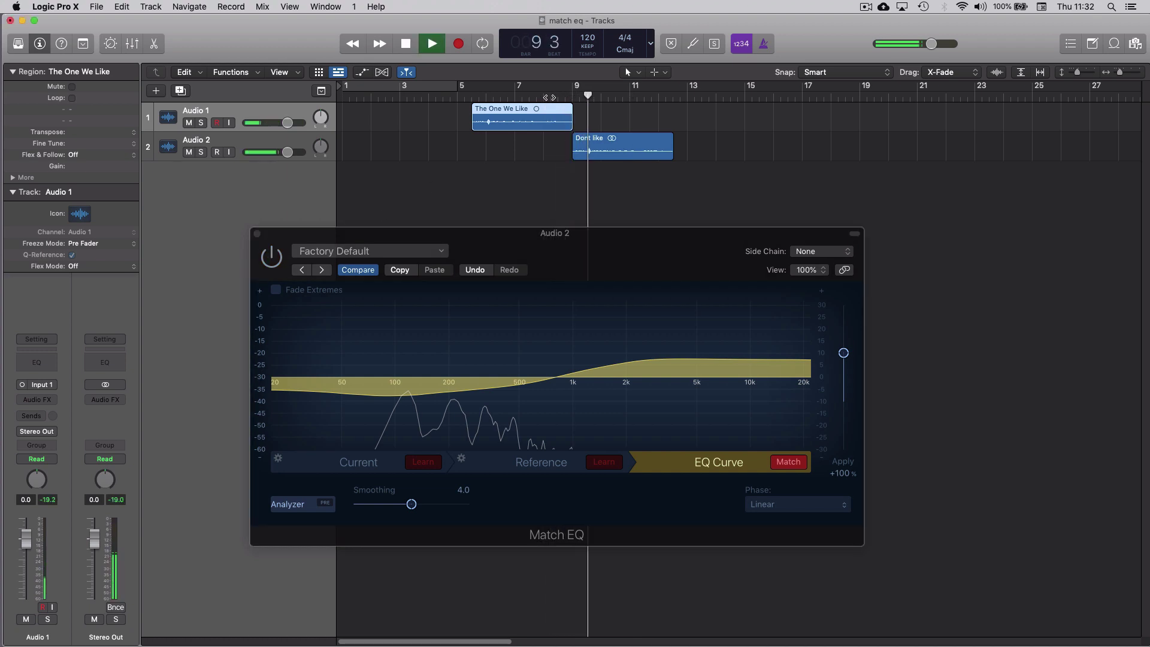
click(271, 259)
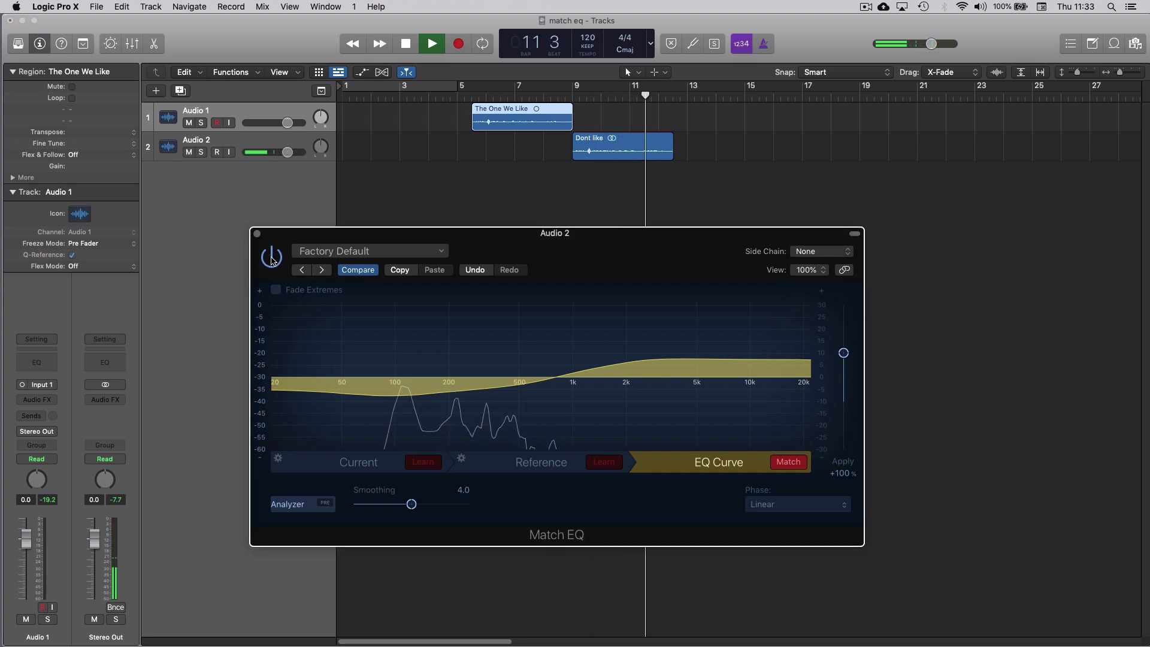
key(space)
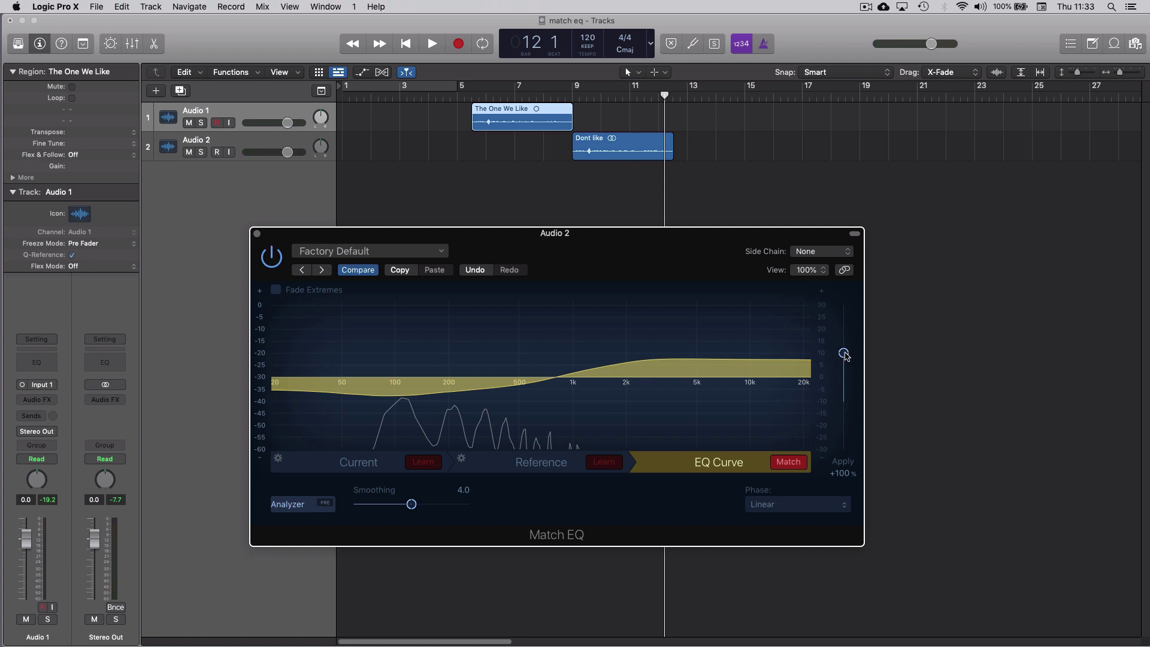
Drag the Match EQ Apply slider from +100% to +101%
mouse_move(844, 354)
mouse_down()
mouse_move(850, 375)
mouse_move(850, 356)
mouse_up()
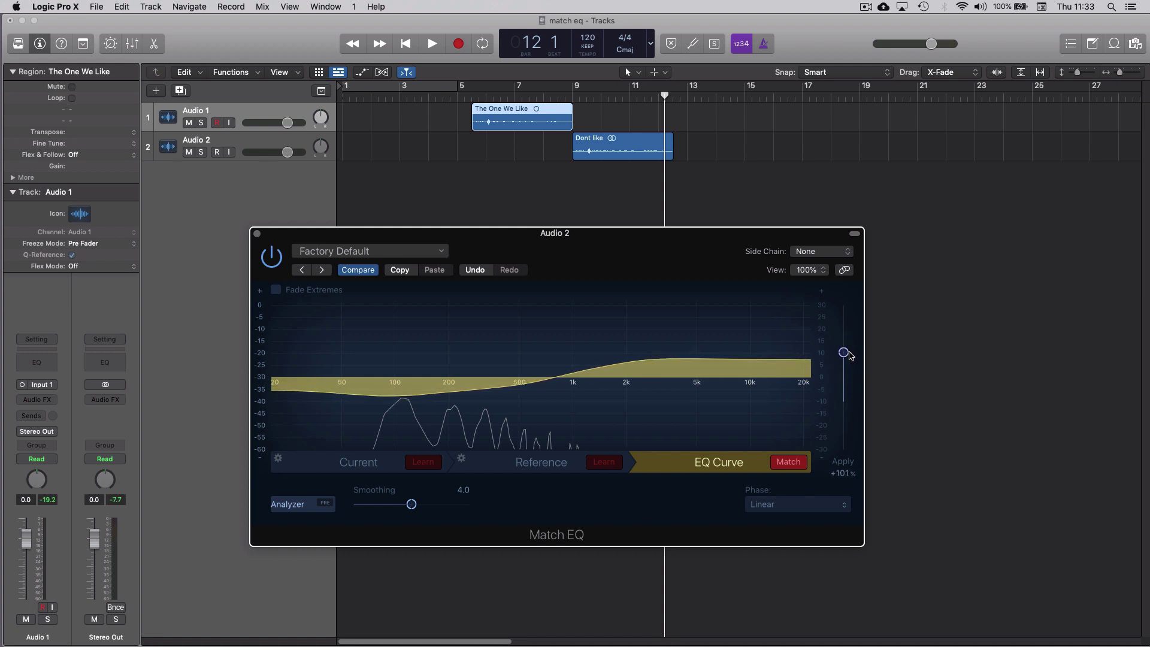